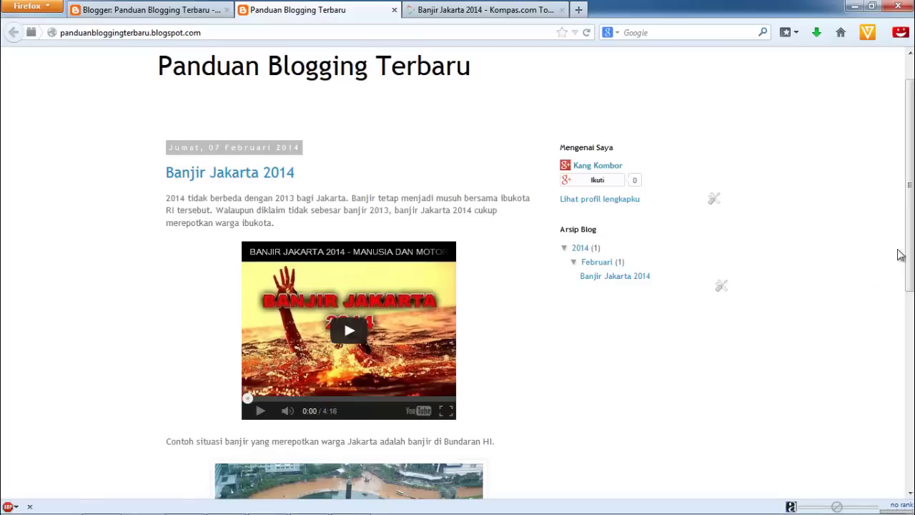
# Step: Check the published Banjir Jakarta 2014 post by playing and pausing its embedded video and opening its Kompas topic link
pyautogui.moveTo(911, 186); pyautogui.dragTo(910, 266)
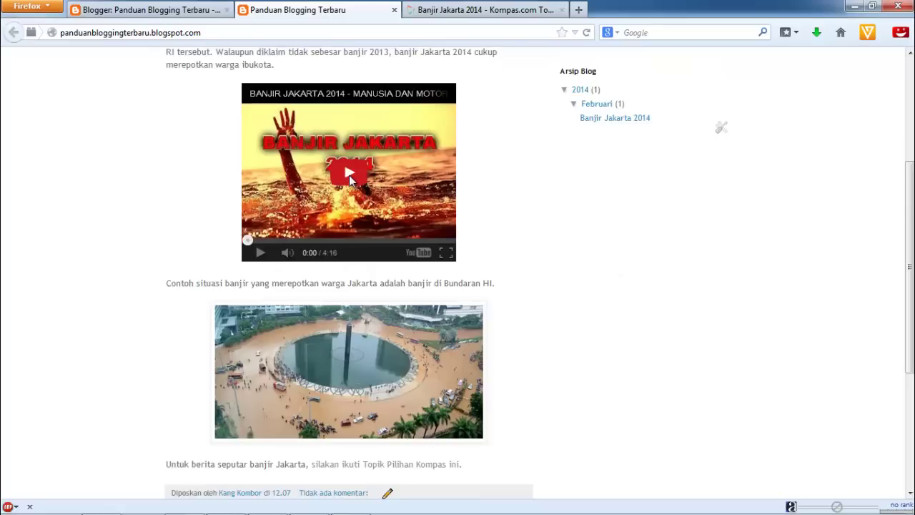
pyautogui.click(349, 175)
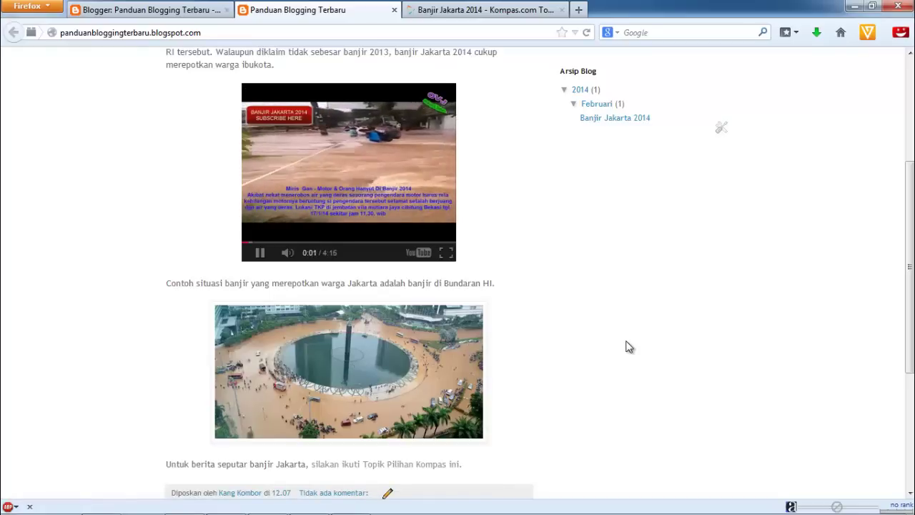
pyautogui.scroll(-3, 909, 290)
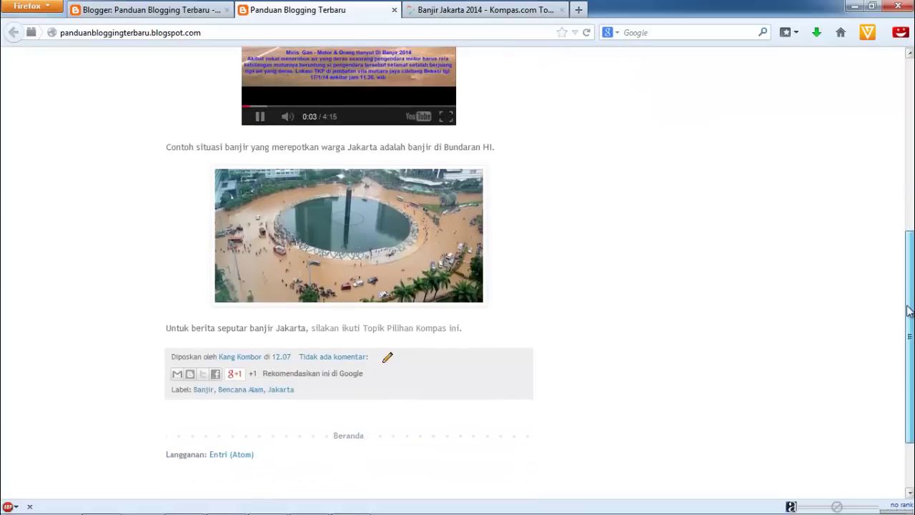
pyautogui.click(395, 333)
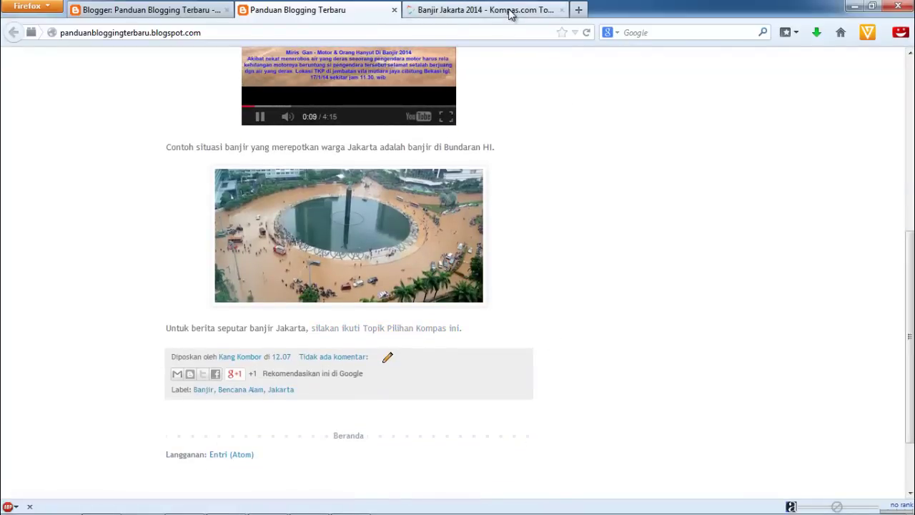
pyautogui.click(512, 12)
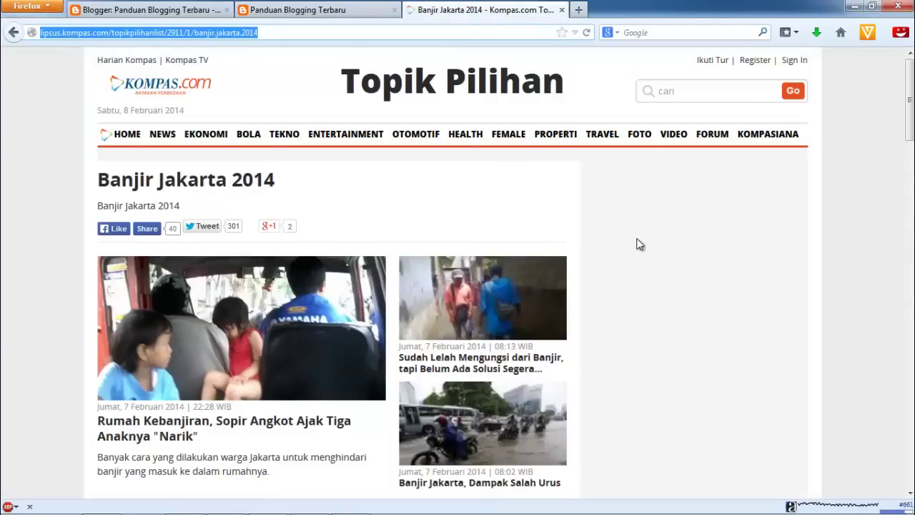
pyautogui.click(314, 12)
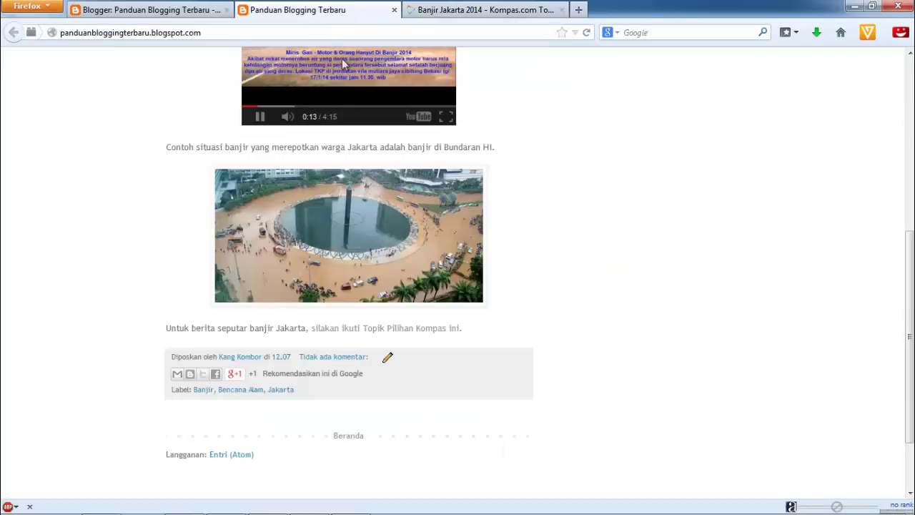
pyautogui.click(260, 119)
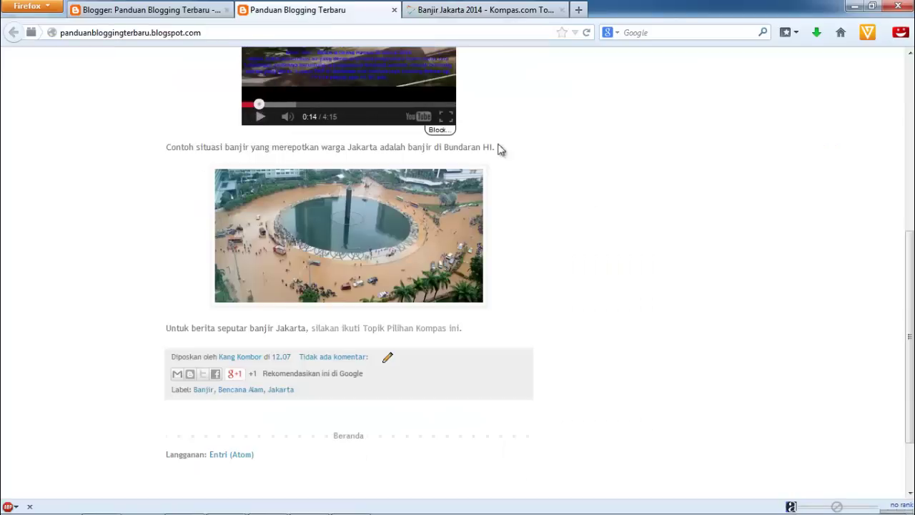
pyautogui.moveTo(908, 276); pyautogui.dragTo(909, 104)
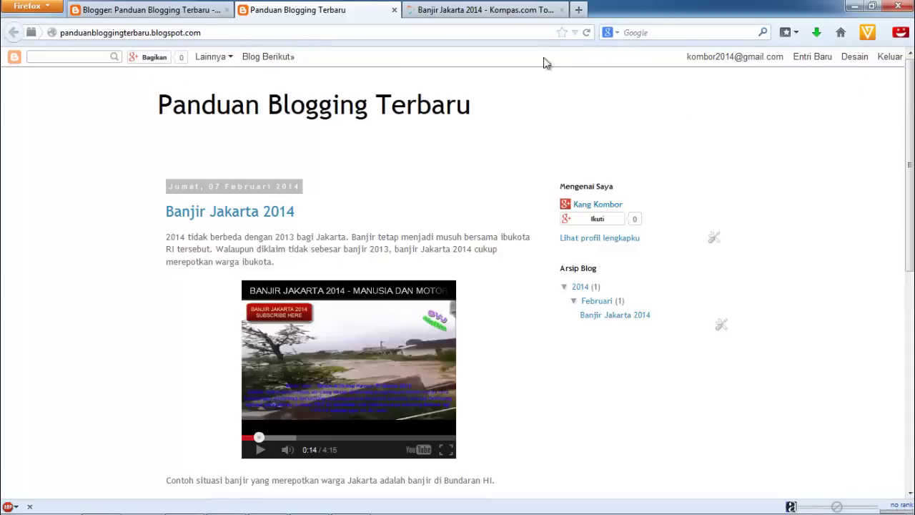
pyautogui.scroll(-2, 584, 184)
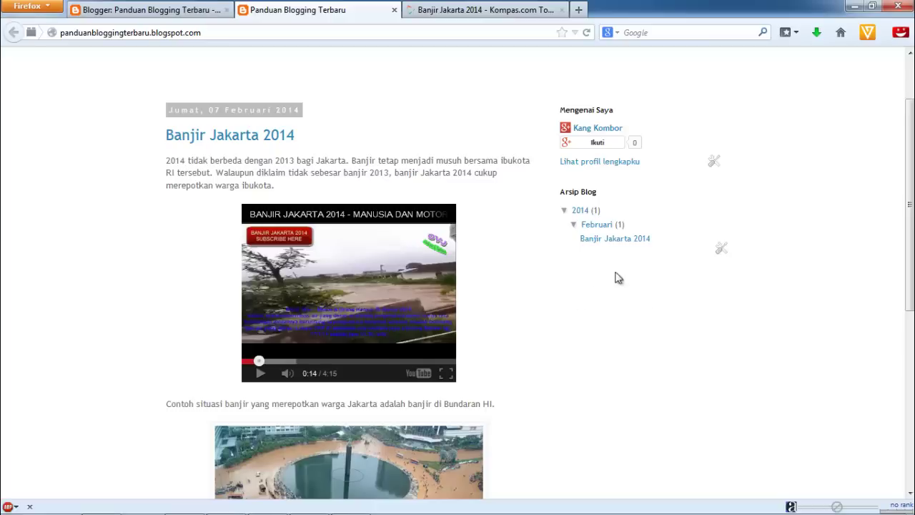
pyautogui.moveTo(909, 298); pyautogui.dragTo(913, 151)
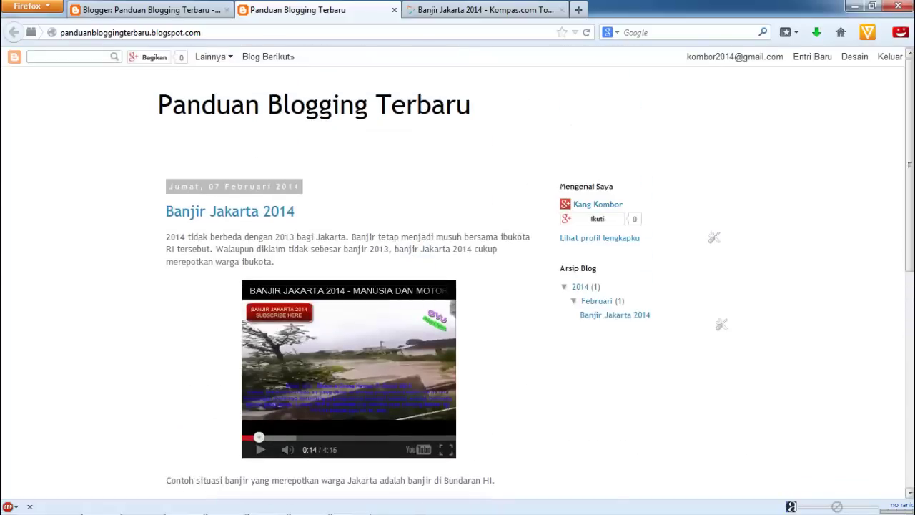
# Step: Set the Navbar to Off in the blog's Tata Letak layout, save it, and reload the published blog to check
pyautogui.click(181, 15)
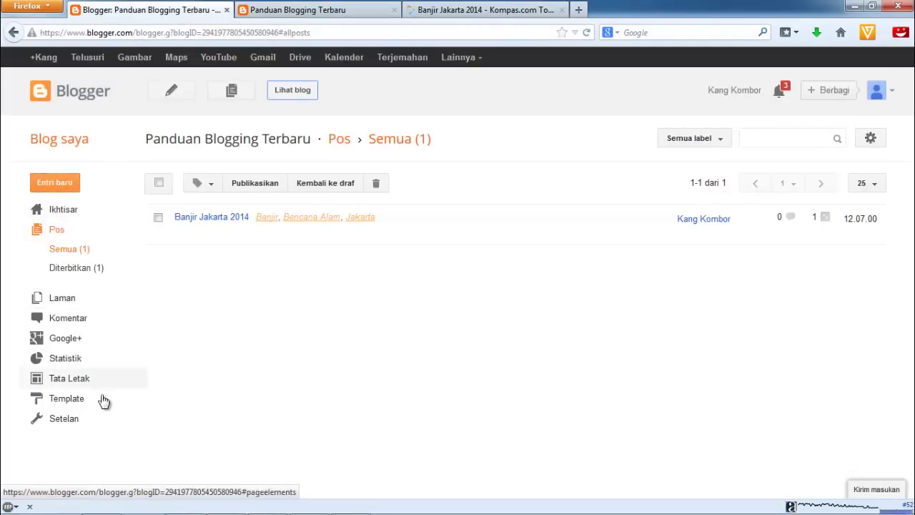
pyautogui.click(68, 379)
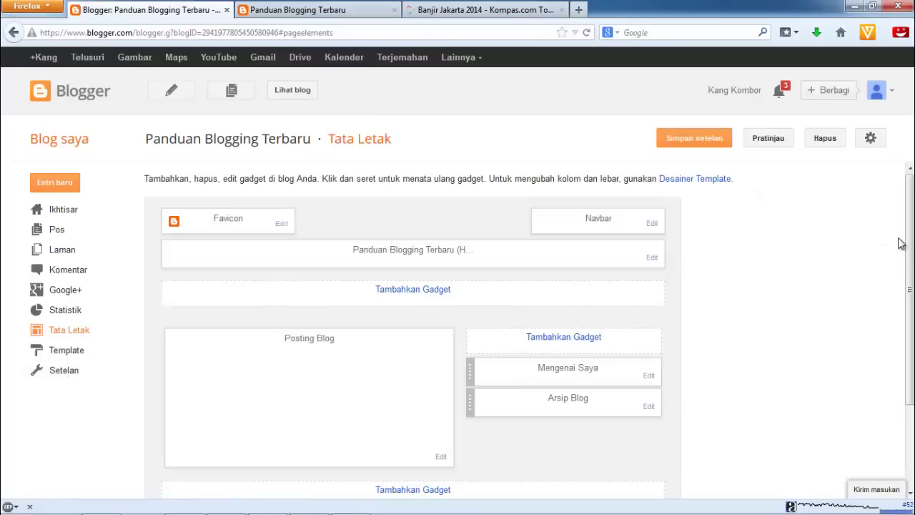
pyautogui.moveTo(909, 246); pyautogui.dragTo(908, 214)
pyautogui.click(652, 224)
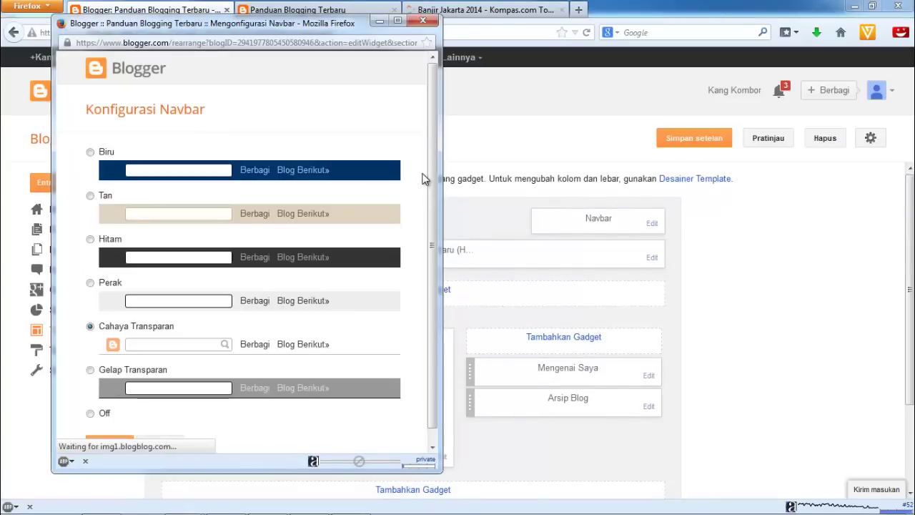
pyautogui.moveTo(432, 150); pyautogui.dragTo(431, 217)
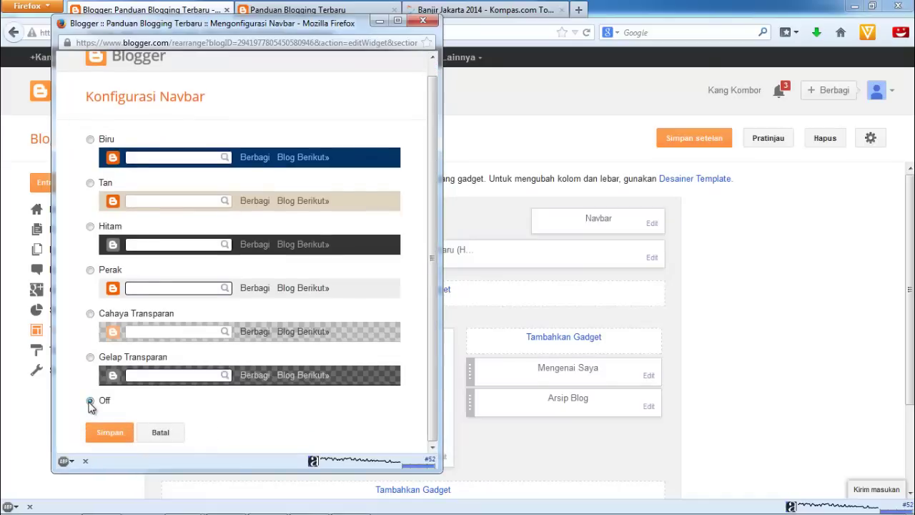
pyautogui.click(90, 401)
pyautogui.click(115, 435)
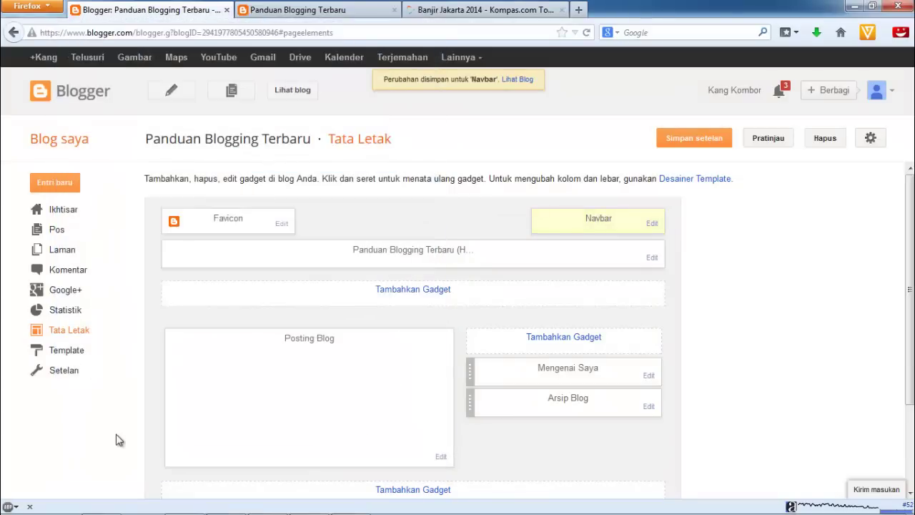
pyautogui.click(350, 14)
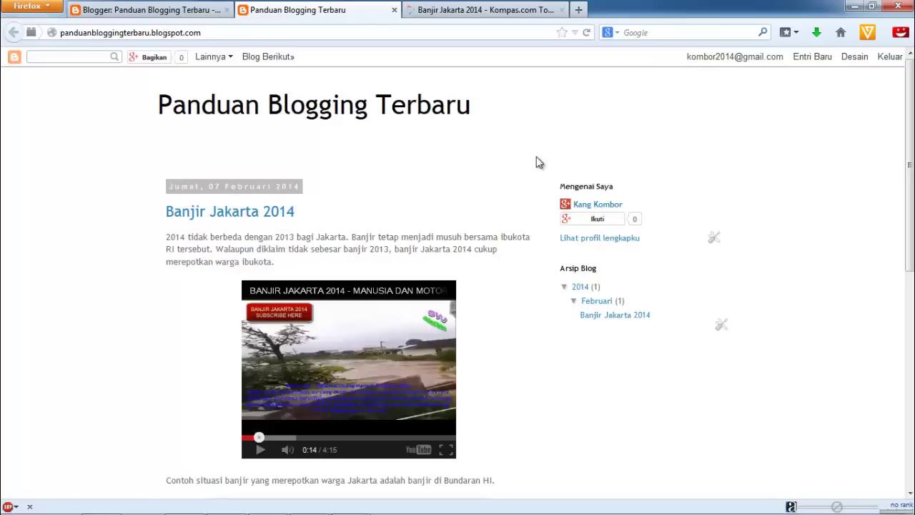
pyautogui.click(587, 33)
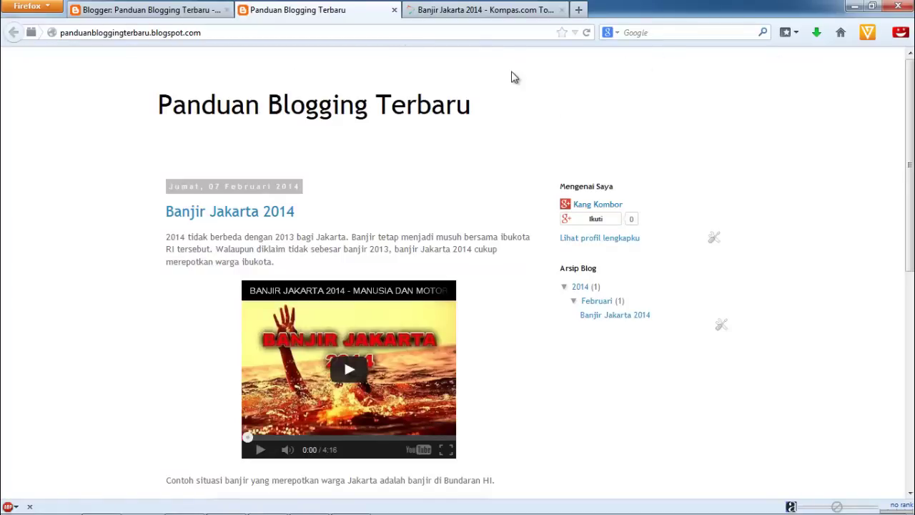
# Step: Review the Navbar style options in the layout again and save the configuration with Off selected
pyautogui.click(189, 10)
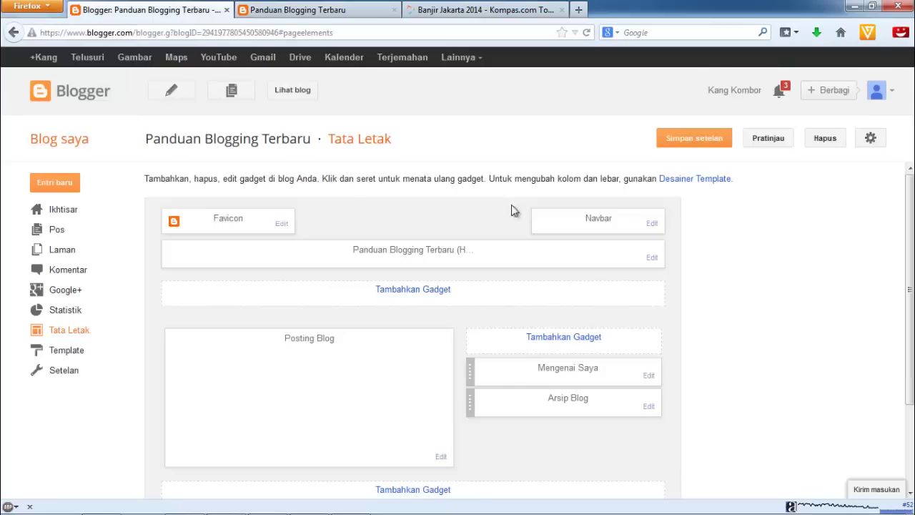
pyautogui.click(652, 226)
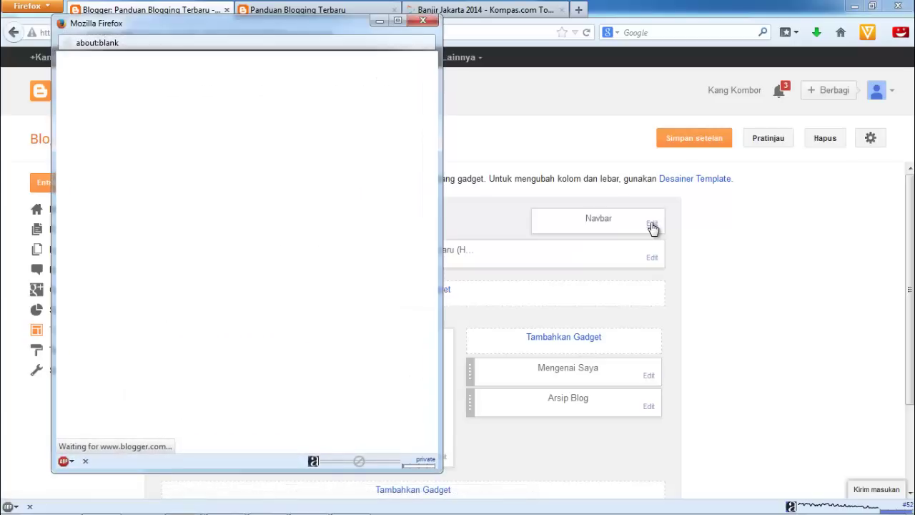
pyautogui.scroll(-1, 376, 322)
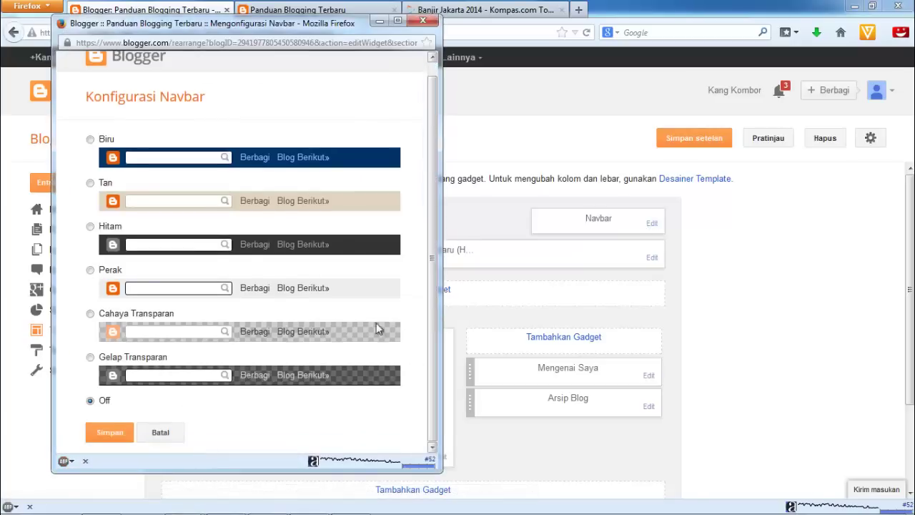
pyautogui.click(109, 432)
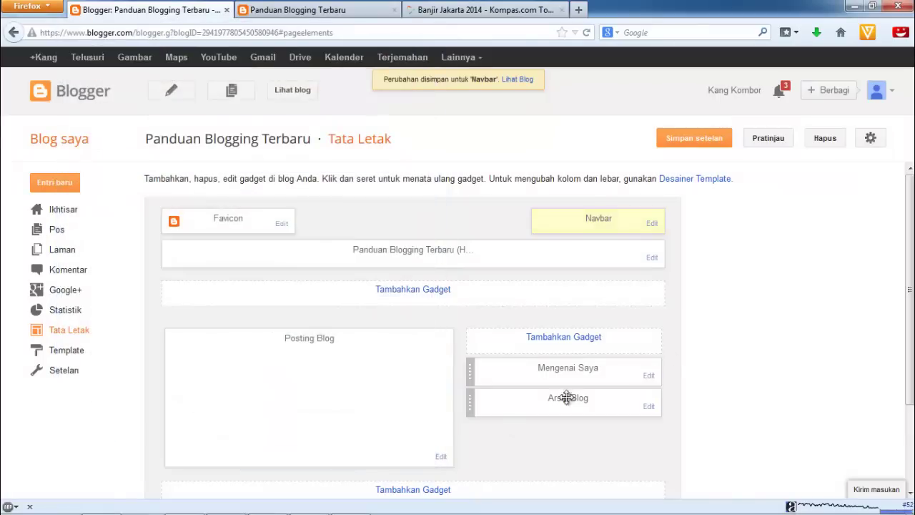
pyautogui.scroll(-1, 911, 299)
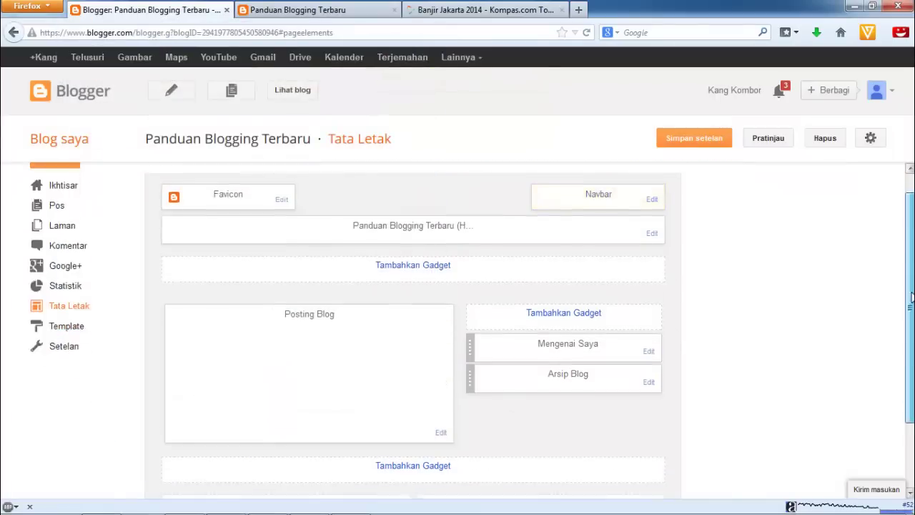
pyautogui.scroll(-3, 911, 299)
pyautogui.scroll(3, 911, 299)
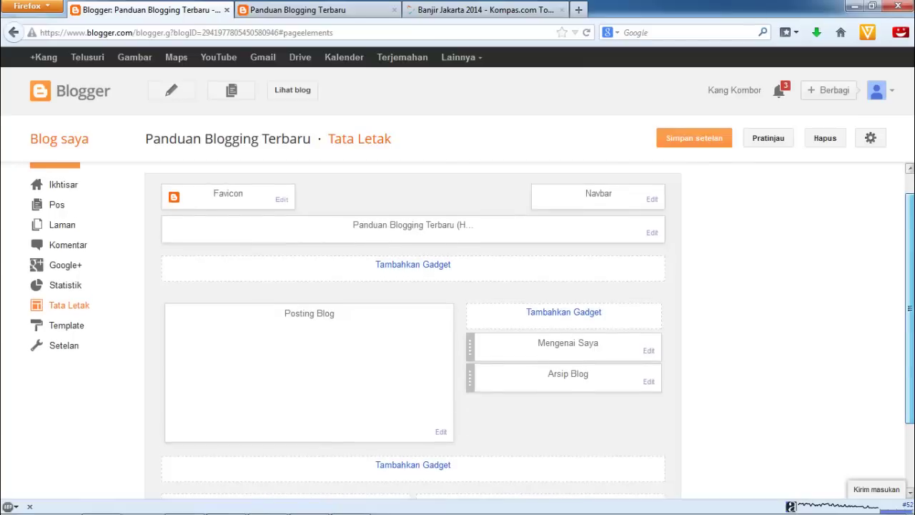
pyautogui.scroll(1, 911, 299)
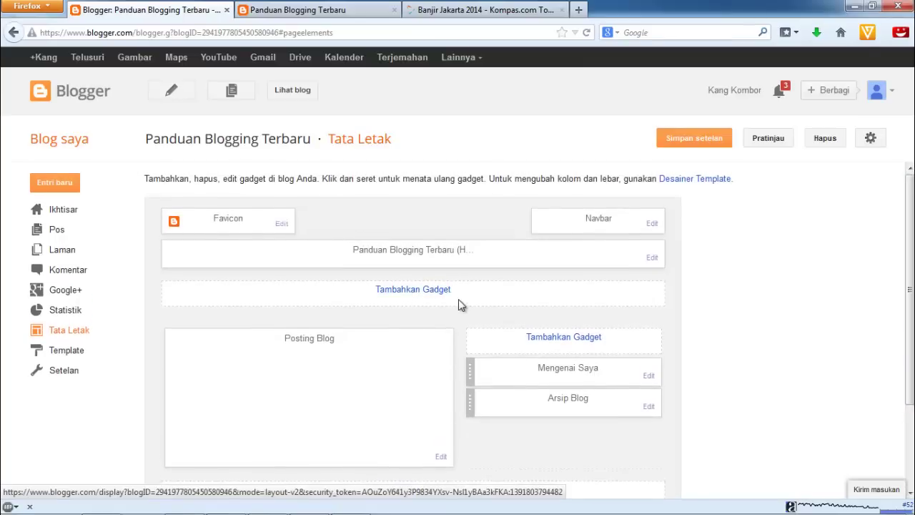
# Step: Add an Entri Populer gadget showing up to 10 entries to the sidebar, and order it directly below Mengenai Saya
pyautogui.scroll(-3, 911, 401)
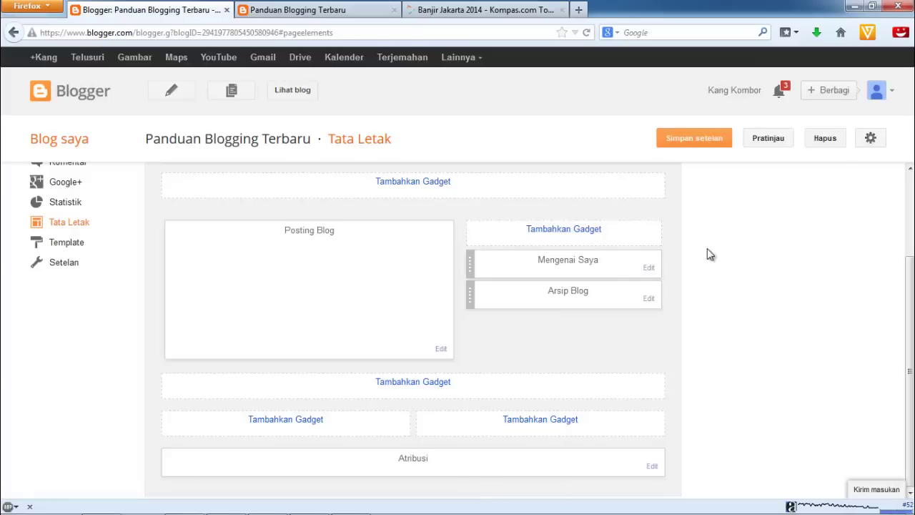
pyautogui.click(564, 230)
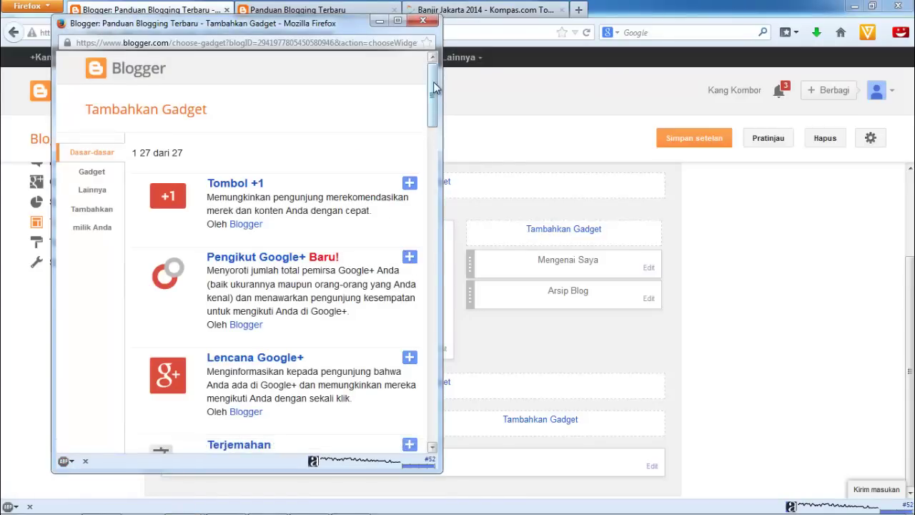
pyautogui.moveTo(435, 87); pyautogui.dragTo(436, 168)
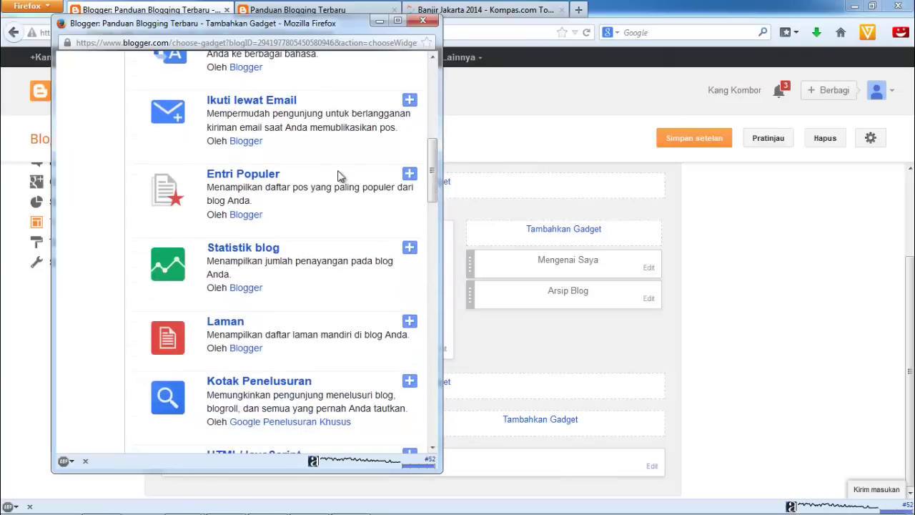
pyautogui.click(251, 174)
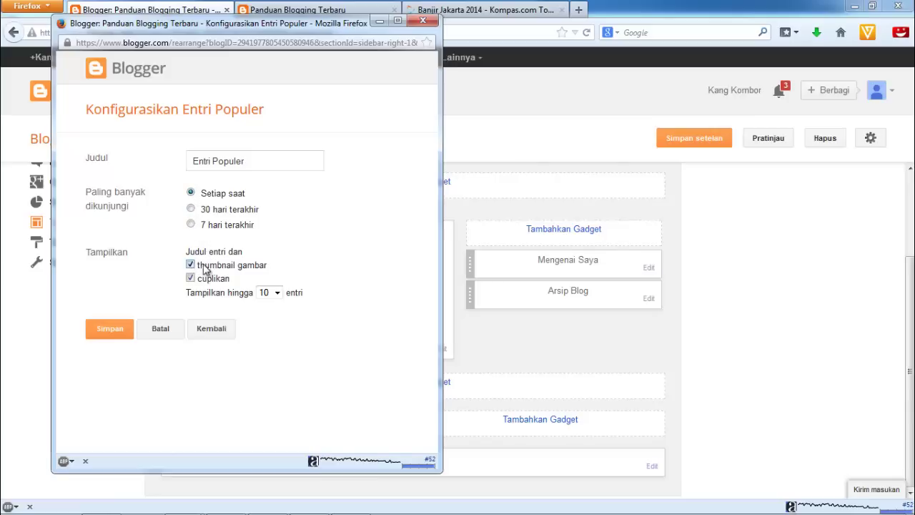
pyautogui.click(278, 295)
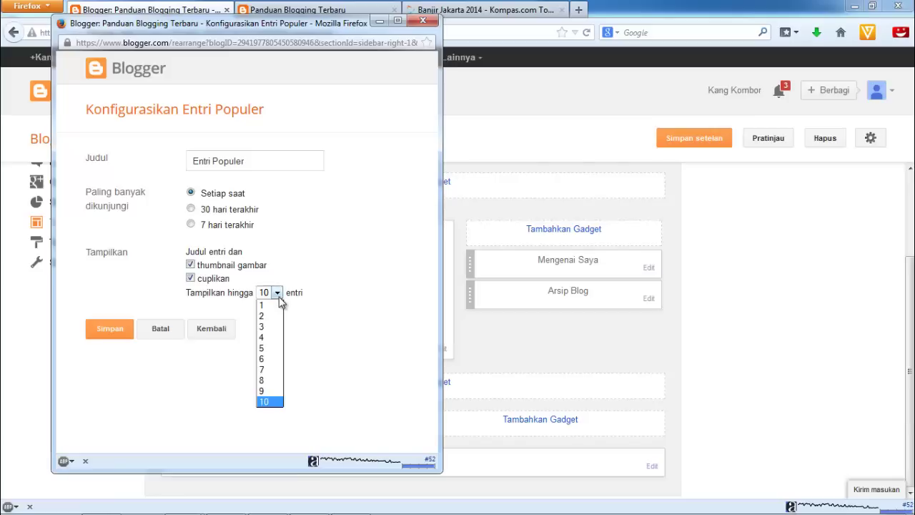
pyautogui.click(278, 403)
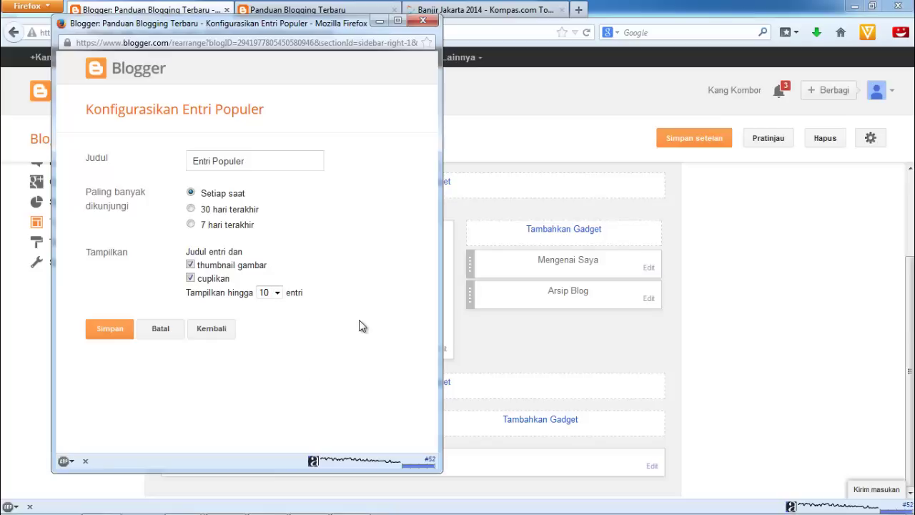
pyautogui.click(112, 331)
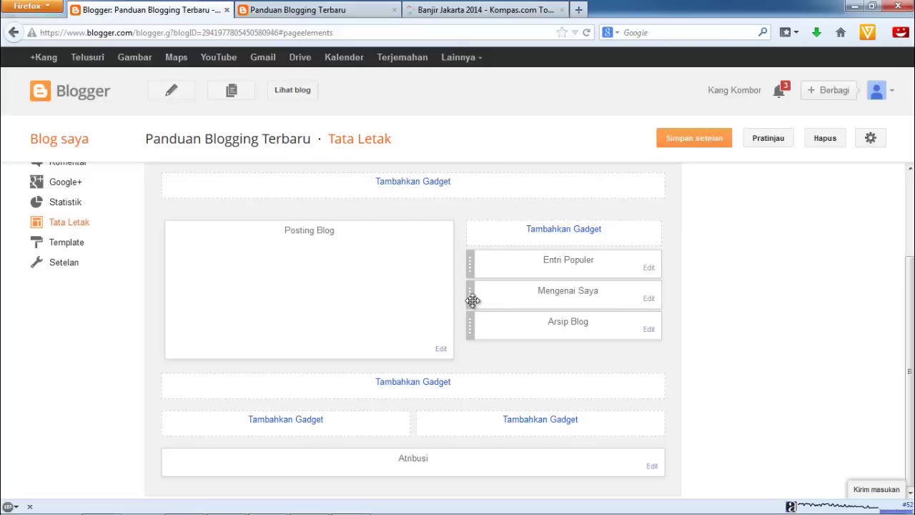
pyautogui.moveTo(473, 300); pyautogui.dragTo(472, 270)
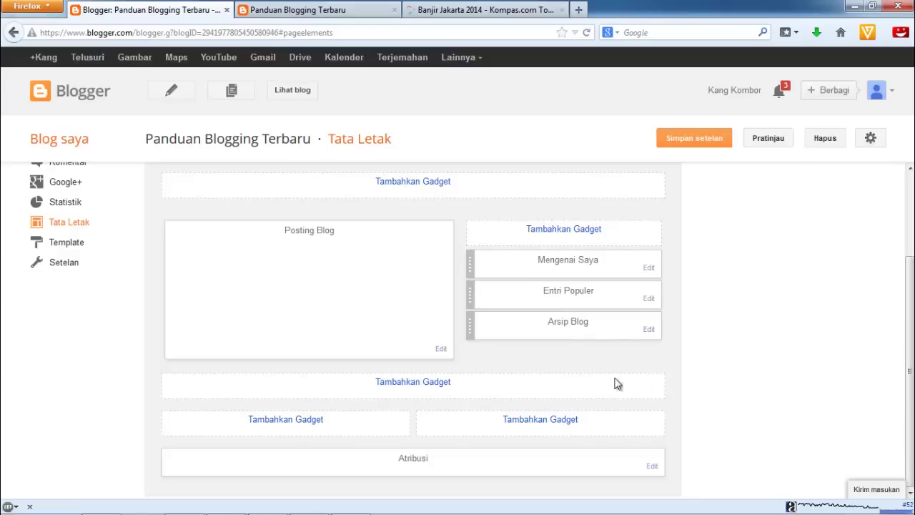
# Step: Add a Pengikut Google+ gadget to the left footer column of the layout, saving it with its default settings
pyautogui.click(309, 423)
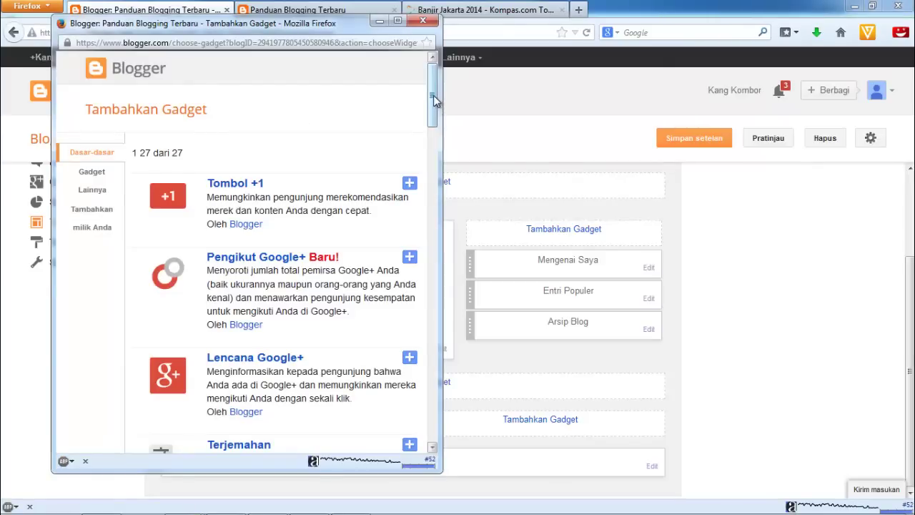
pyautogui.moveTo(434, 100)
pyautogui.mouseDown()
pyautogui.moveTo(434, 132)
pyautogui.moveTo(434, 118)
pyautogui.mouseUp()
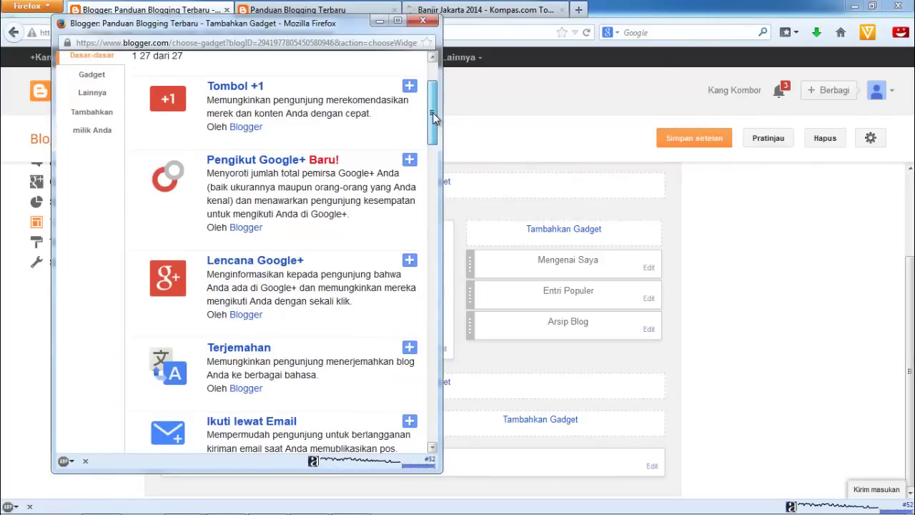
pyautogui.click(269, 162)
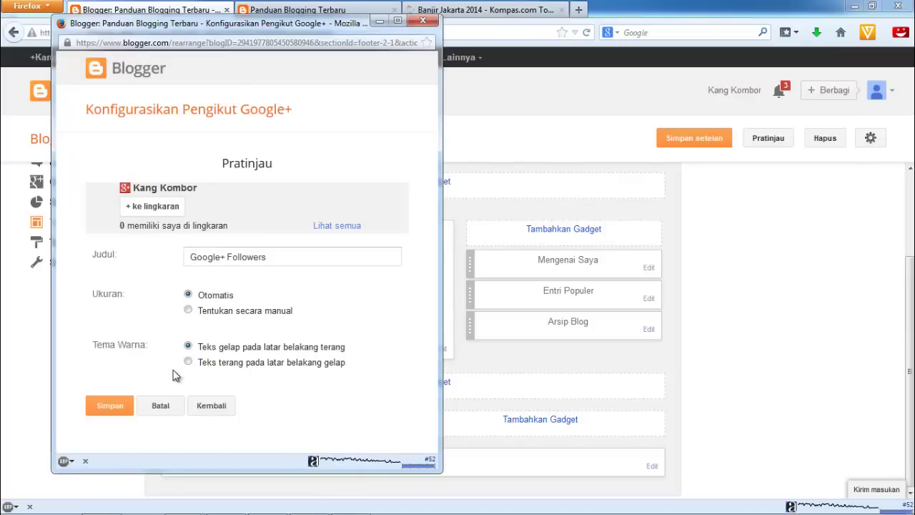
pyautogui.click(109, 405)
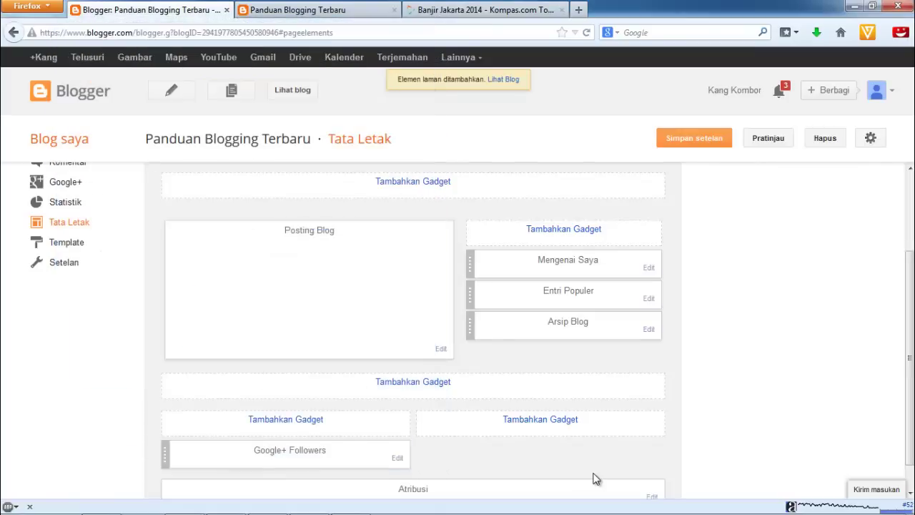
# Step: Add an Ikuti lewat Email gadget to the right footer column, check its FeedBurner URL, and save it
pyautogui.scroll(-1, 909, 357)
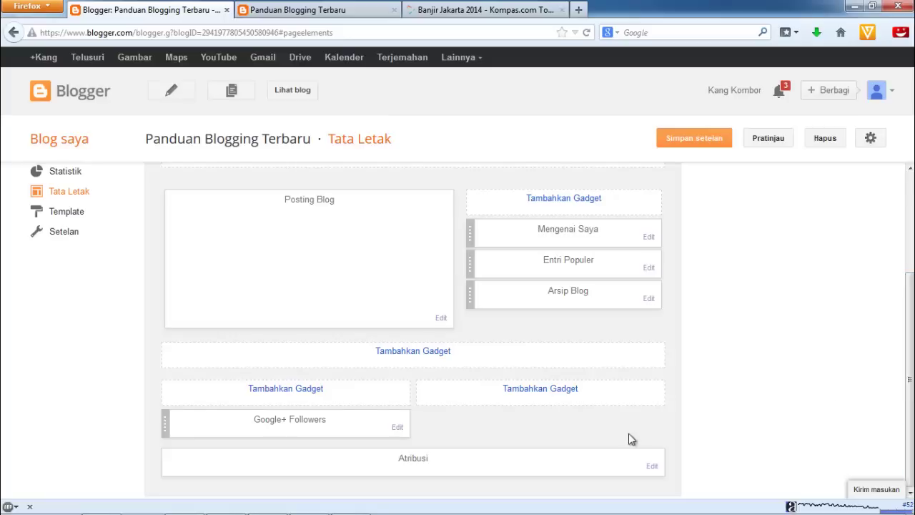
pyautogui.click(542, 394)
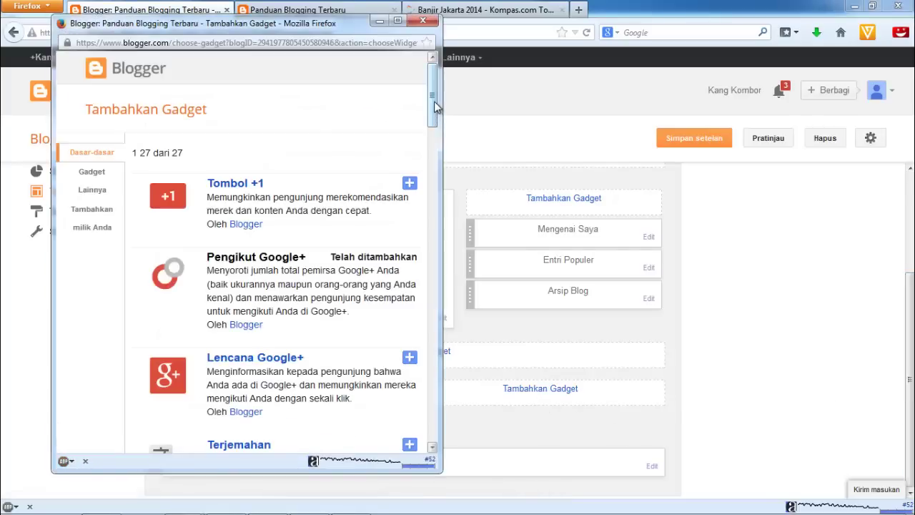
pyautogui.moveTo(434, 101); pyautogui.dragTo(434, 154)
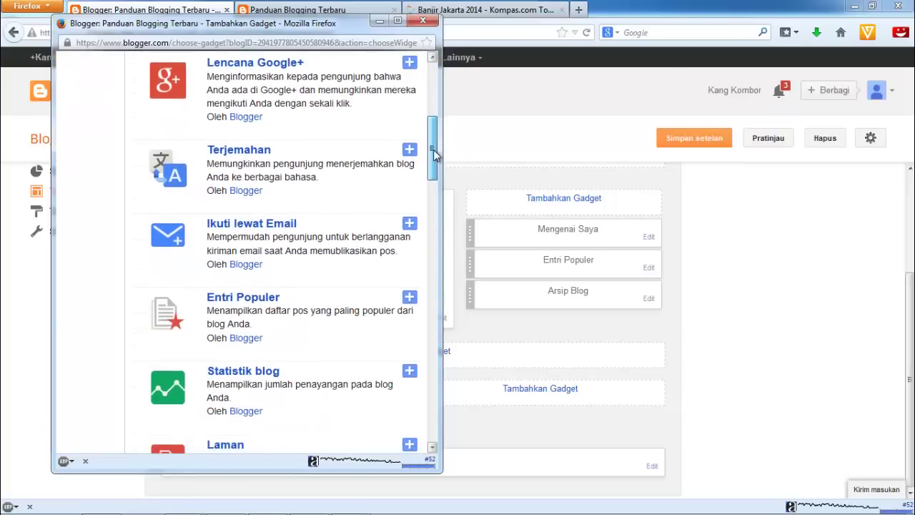
pyautogui.click(279, 229)
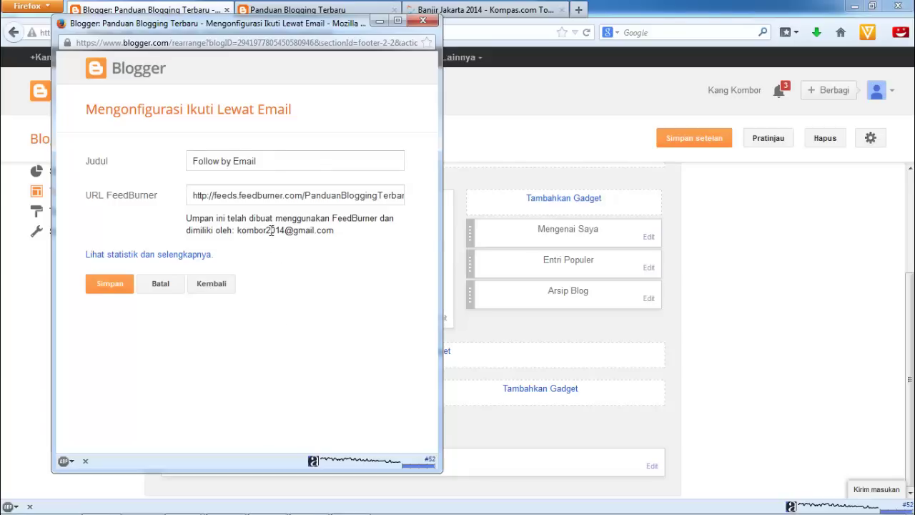
pyautogui.click(268, 197)
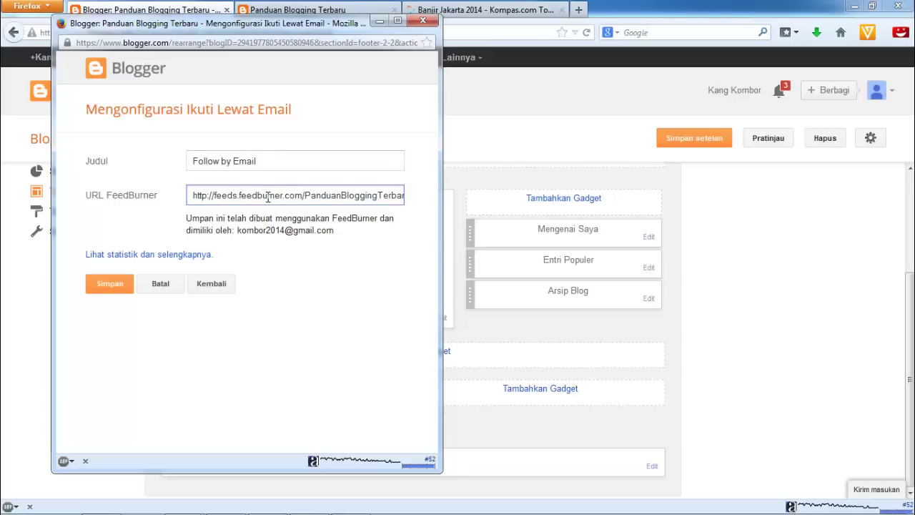
pyautogui.press('End')
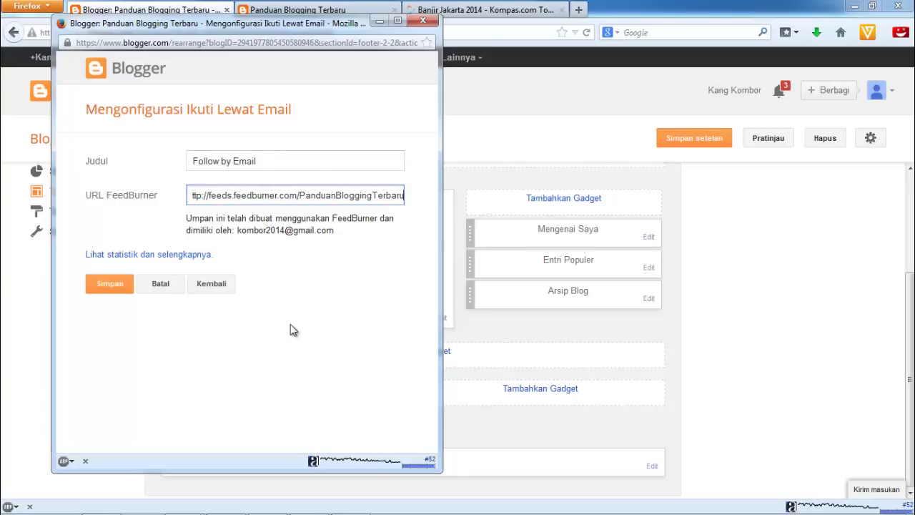
pyautogui.click(122, 293)
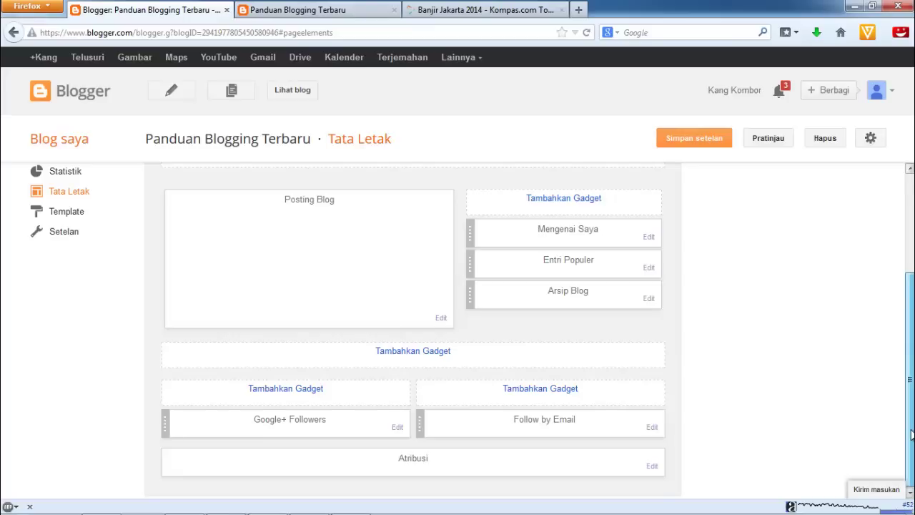
# Step: Review the whole gadget arrangement in the Tata Letak layout and save the arrangement
pyautogui.scroll(3, 911, 434)
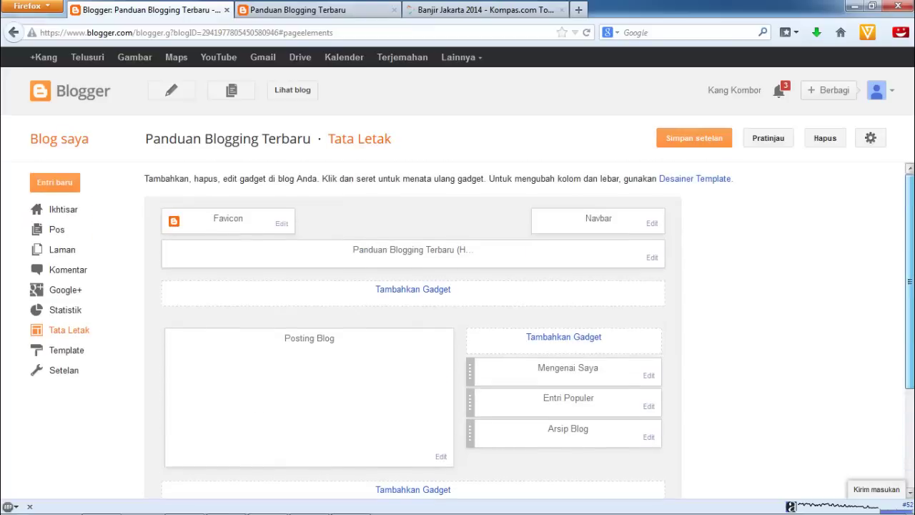
pyautogui.scroll(-3, 912, 474)
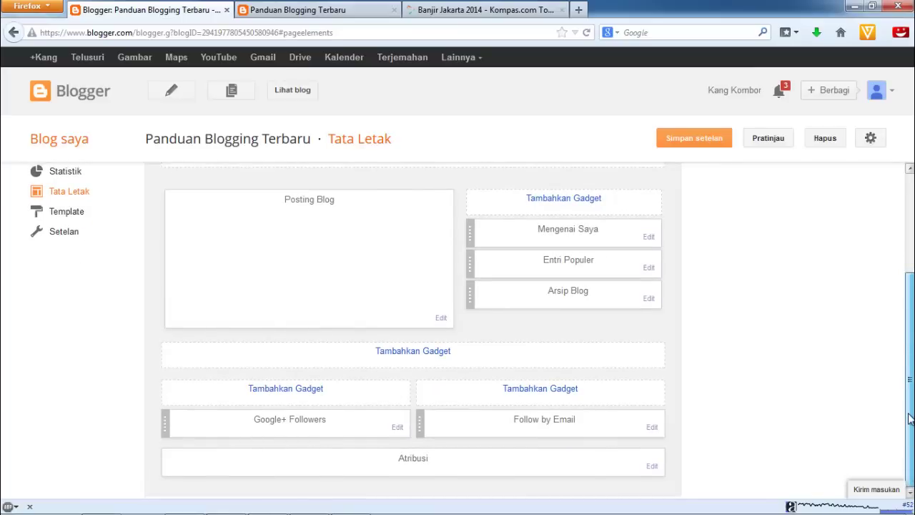
pyautogui.scroll(3, 911, 443)
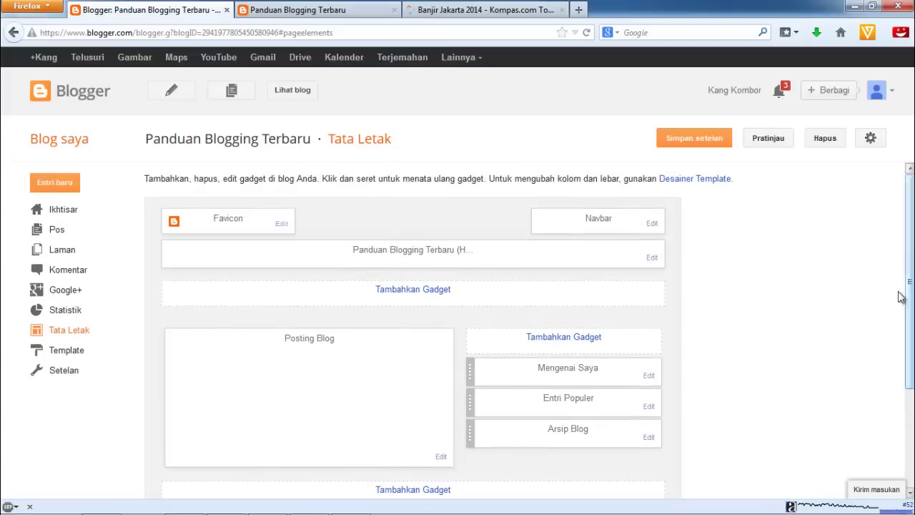
pyautogui.click(692, 140)
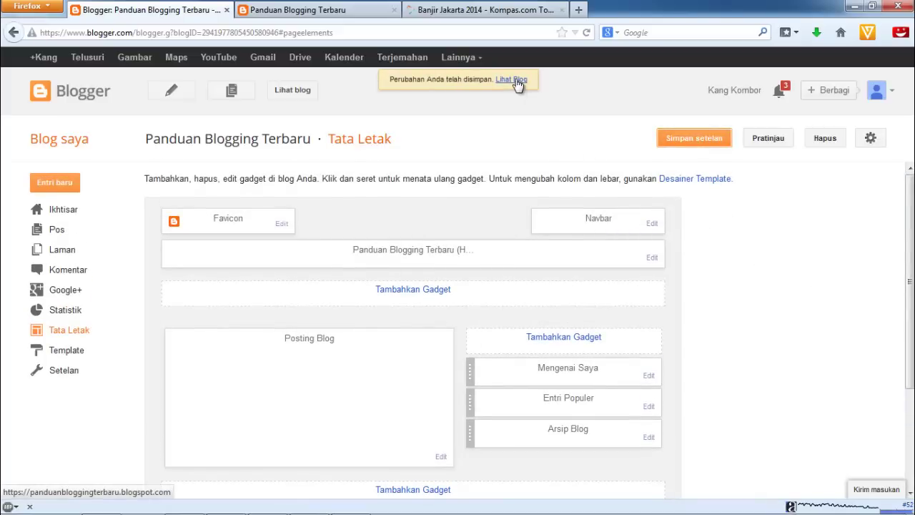
# Step: View the published blog and examine its sidebar and footer gadgets, opening and closing the circle list under Google+ Followers
pyautogui.click(290, 98)
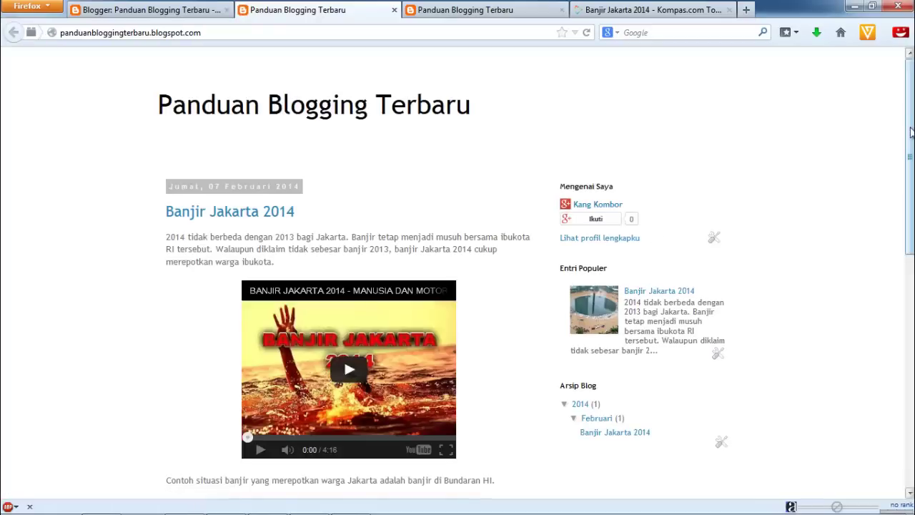
pyautogui.moveTo(912, 132)
pyautogui.mouseDown()
pyautogui.moveTo(912, 315)
pyautogui.moveTo(912, 132)
pyautogui.mouseUp()
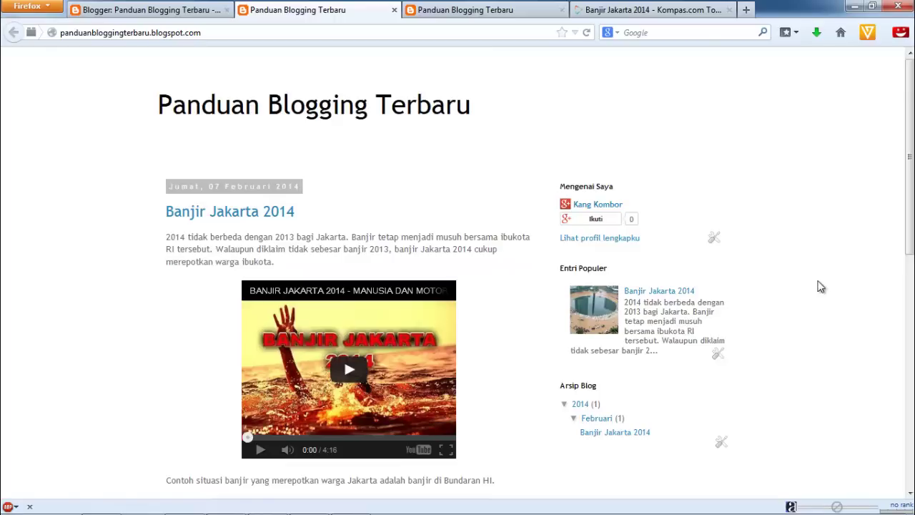
pyautogui.moveTo(909, 185); pyautogui.dragTo(909, 422)
pyautogui.click(236, 417)
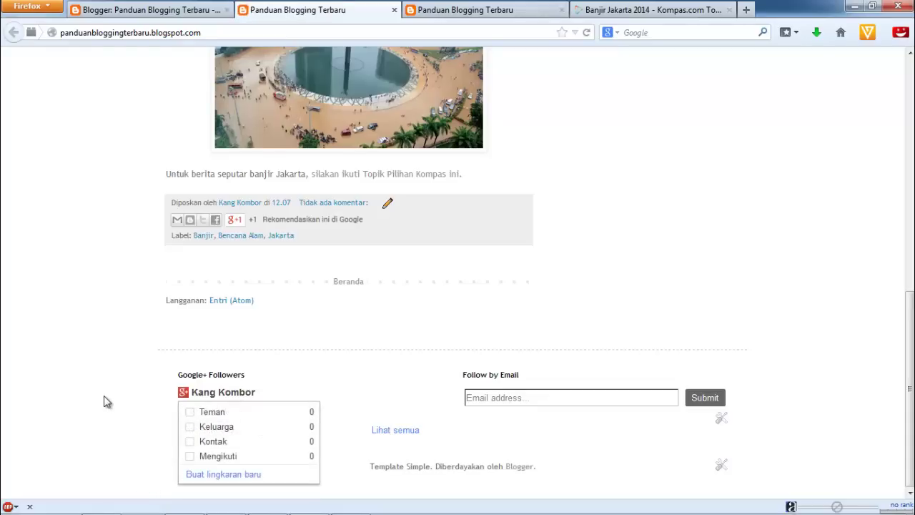
pyautogui.click(126, 386)
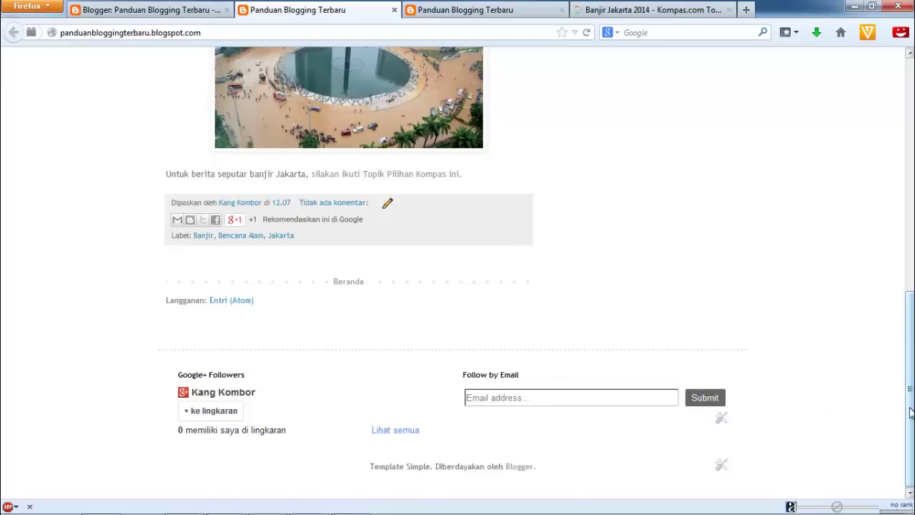
pyautogui.moveTo(911, 407); pyautogui.dragTo(911, 158)
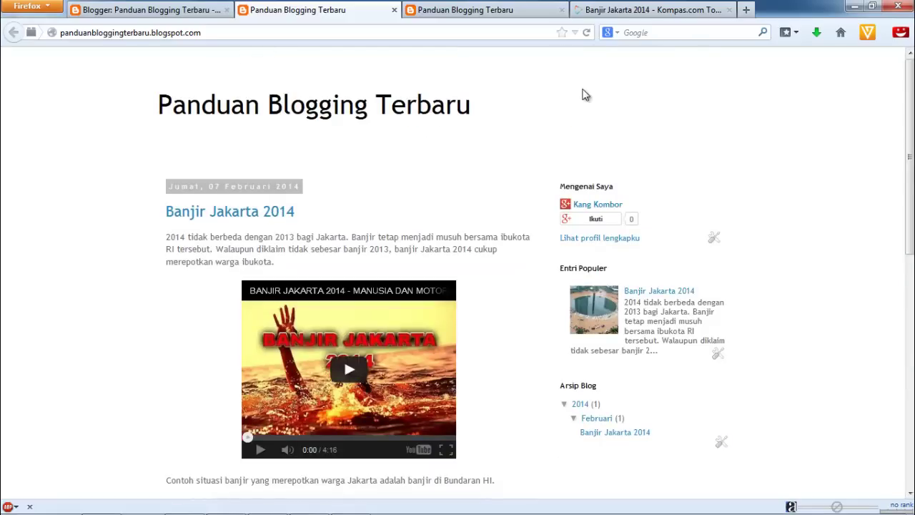
# Step: Compare the sidebar and footer with the previously loaded copy of the blog, and return to the newly loaded page
pyautogui.click(517, 17)
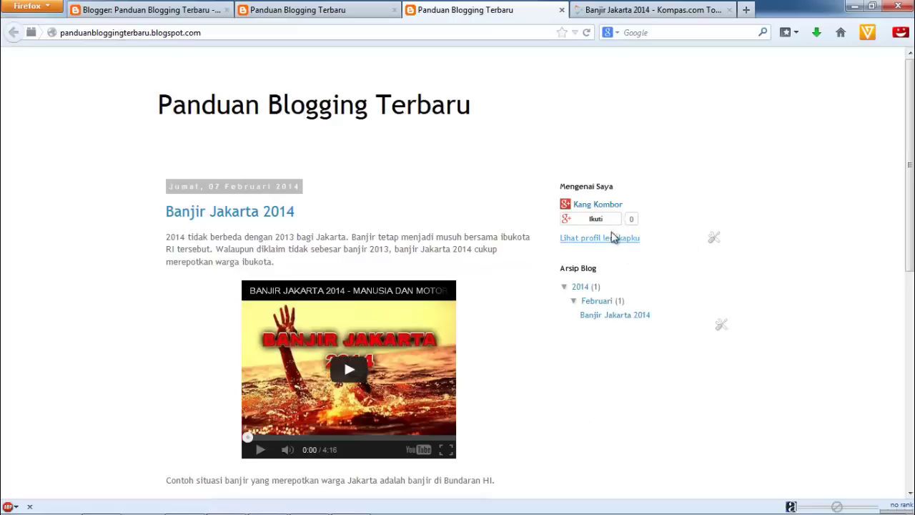
pyautogui.moveTo(913, 127); pyautogui.dragTo(912, 372)
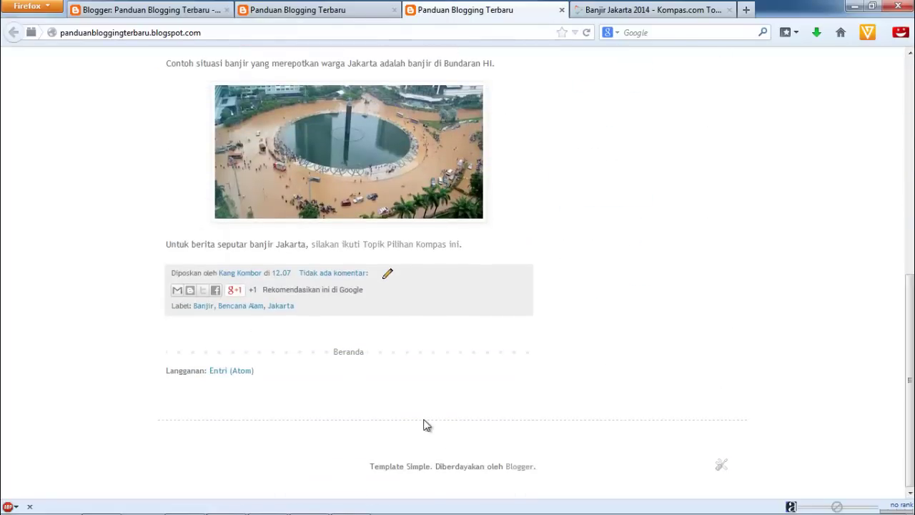
pyautogui.click(351, 10)
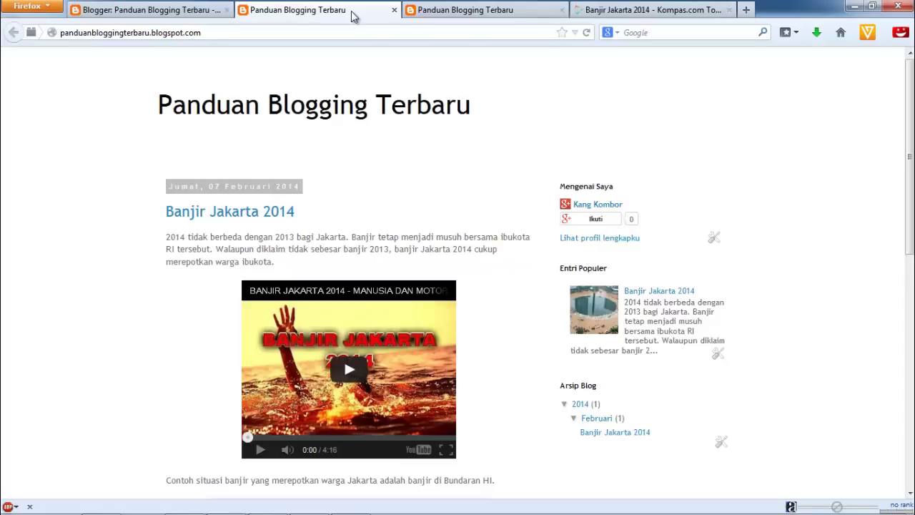